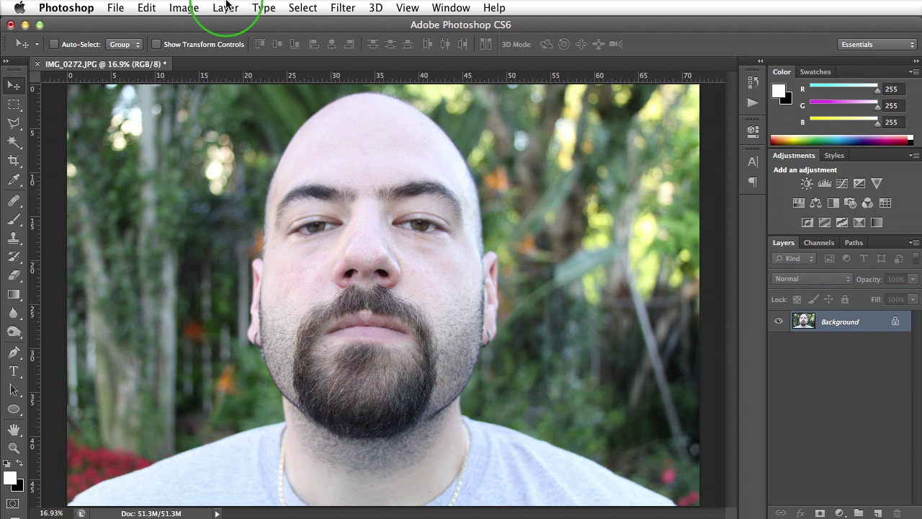
left_click(226, 7)
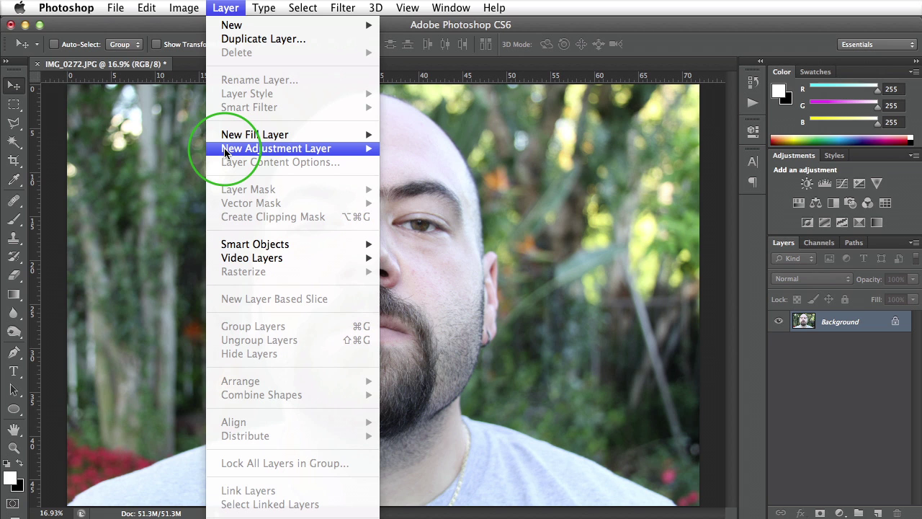
mouse_move(225, 151)
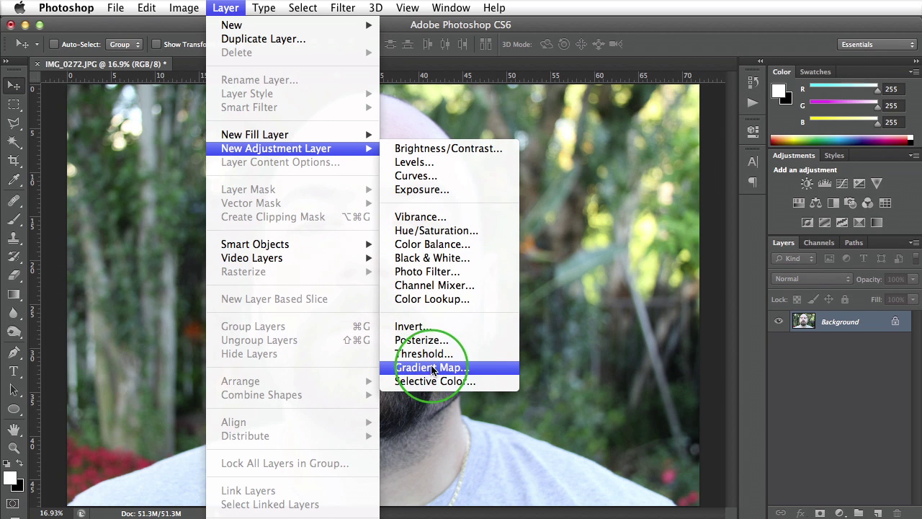
left_click(787, 160)
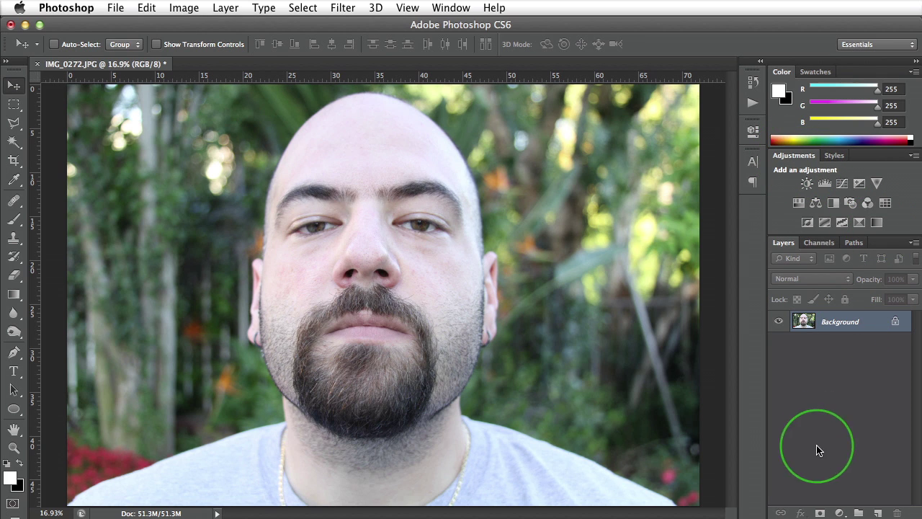
left_click(840, 513)
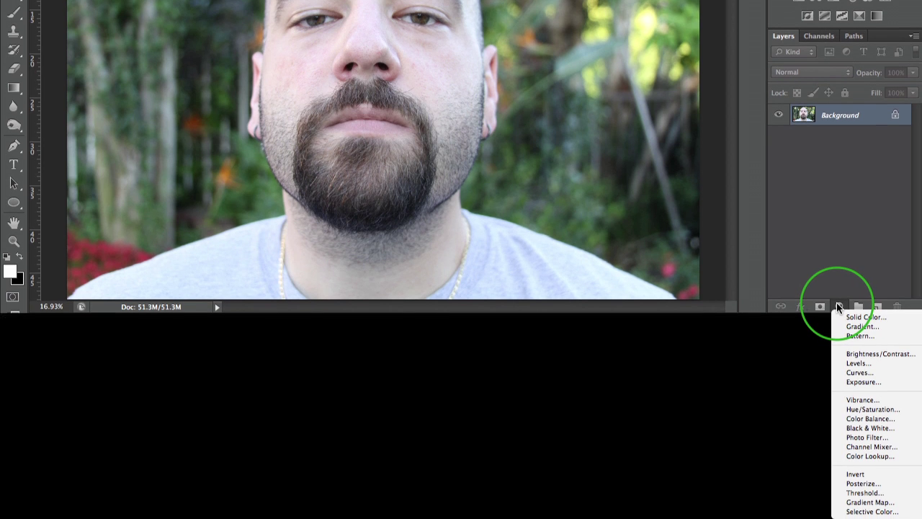
left_click(773, 394)
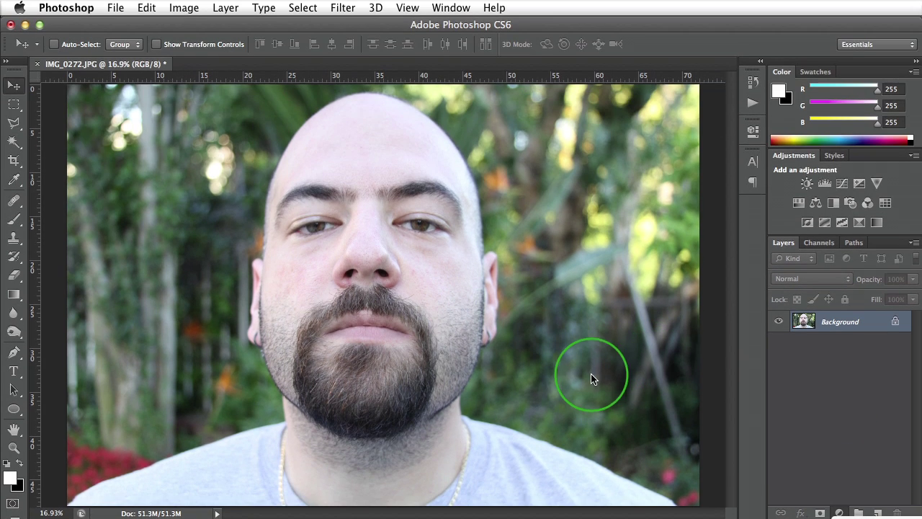
Step: Add a Gradient Map adjustment layer above the Background and replace its gradient presets with the Photographic Toning set
left_click(860, 222)
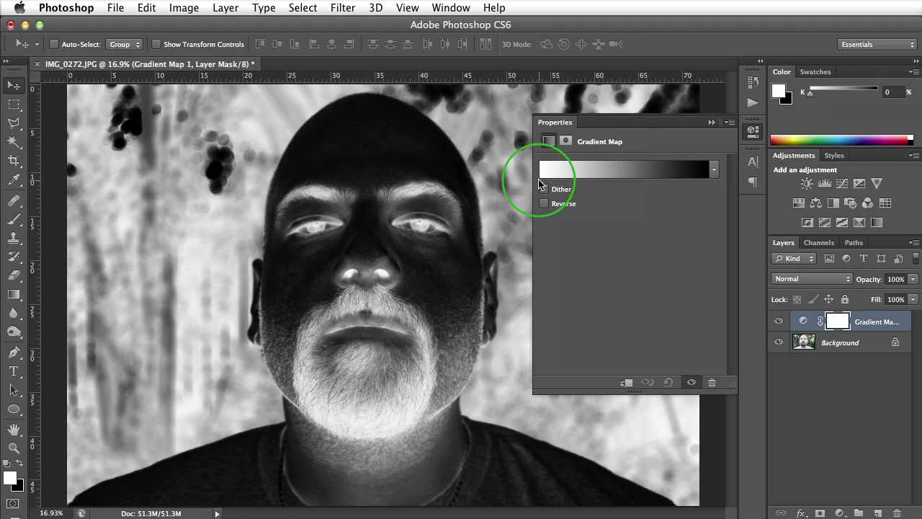
left_click(714, 170)
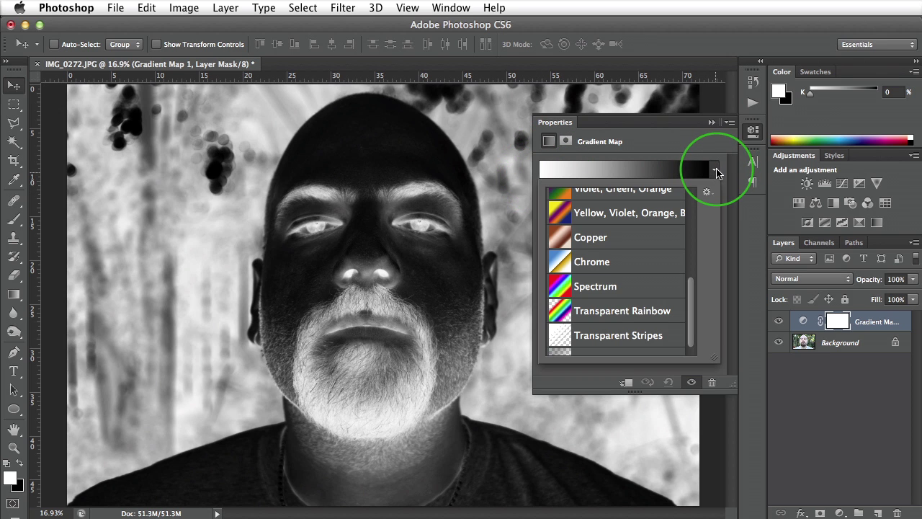
left_click(708, 192)
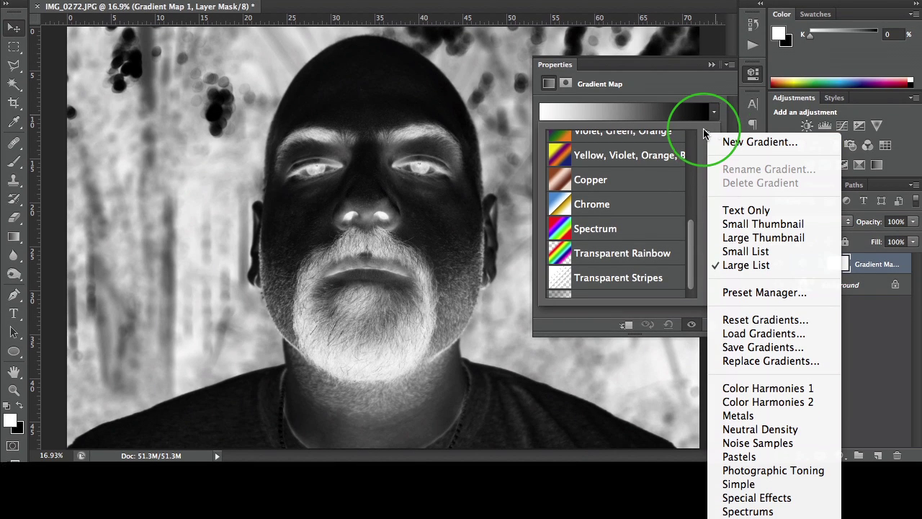
left_click(723, 472)
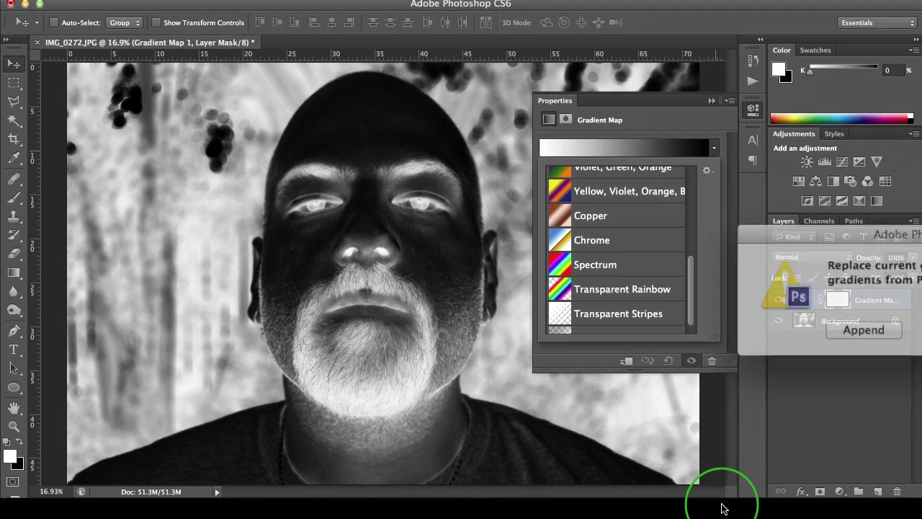
left_click_drag(845, 260, 363, 261)
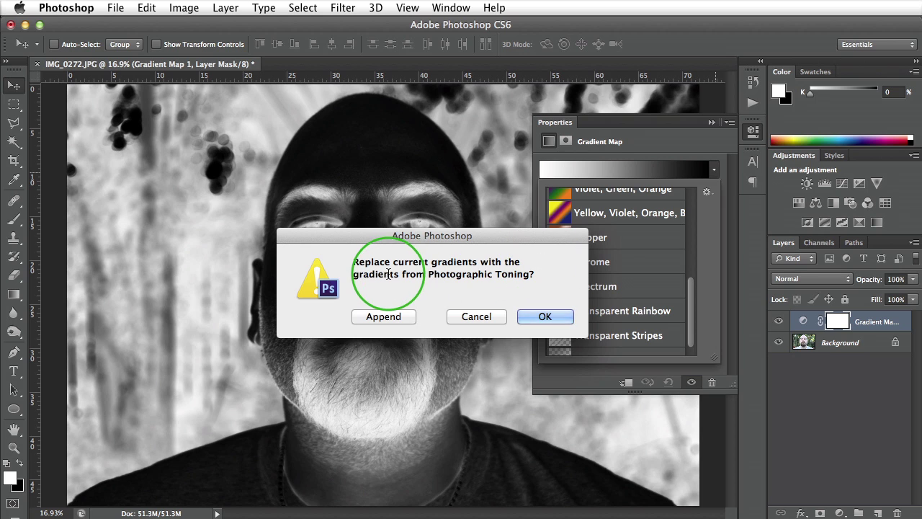
left_click(530, 317)
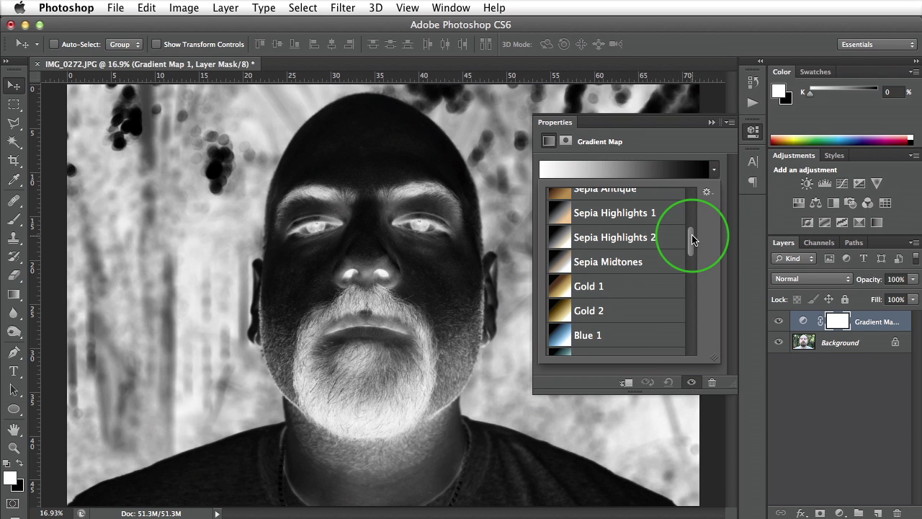
Step: Try the Platinum, Selenium 1, Selenium 2, Sepia 1 and Sepia 2 presets on the gradient map
left_click_drag(691, 243, 685, 165)
left_click(591, 202)
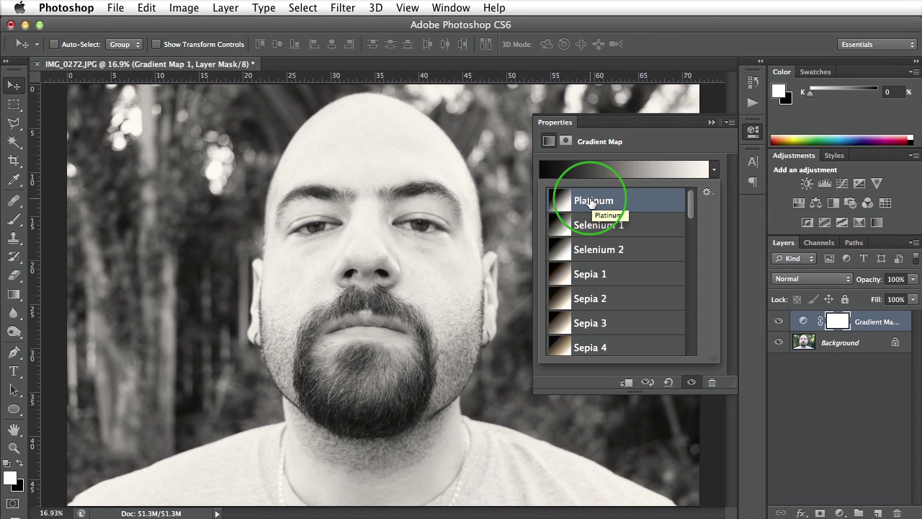
left_click(599, 226)
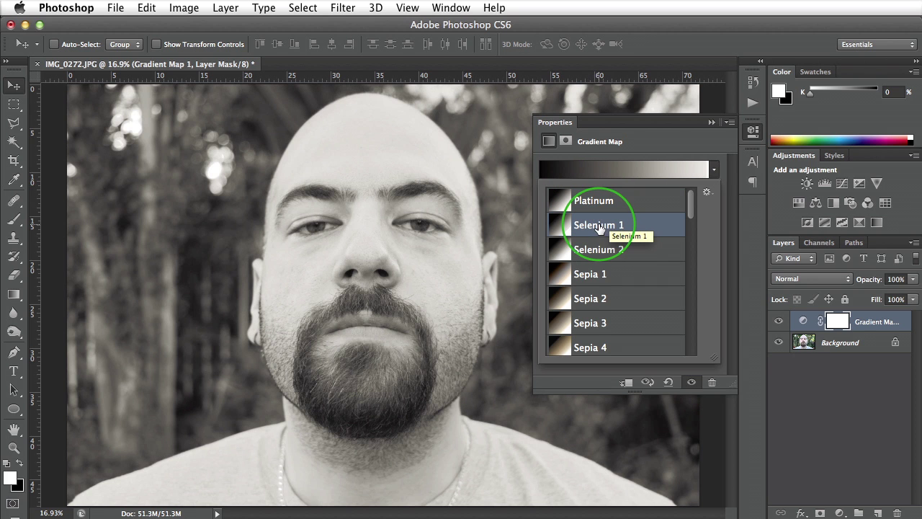
left_click(608, 252)
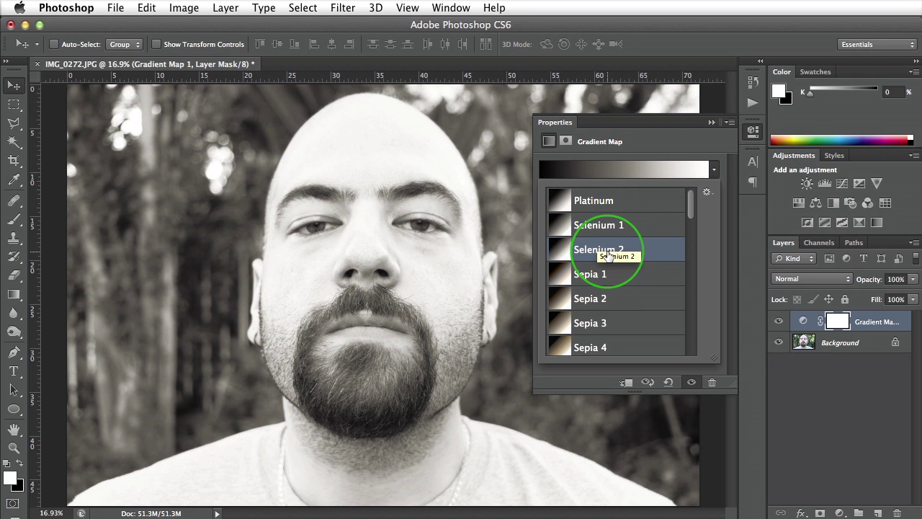
left_click(602, 274)
left_click(611, 299)
Step: Preview the Sepia Antique, Sepia Highlights 1, Gold 1, Blue 1, Cyanotype and Sepia-Selenium 1 presets on the gradient map
left_click_drag(690, 203, 693, 234)
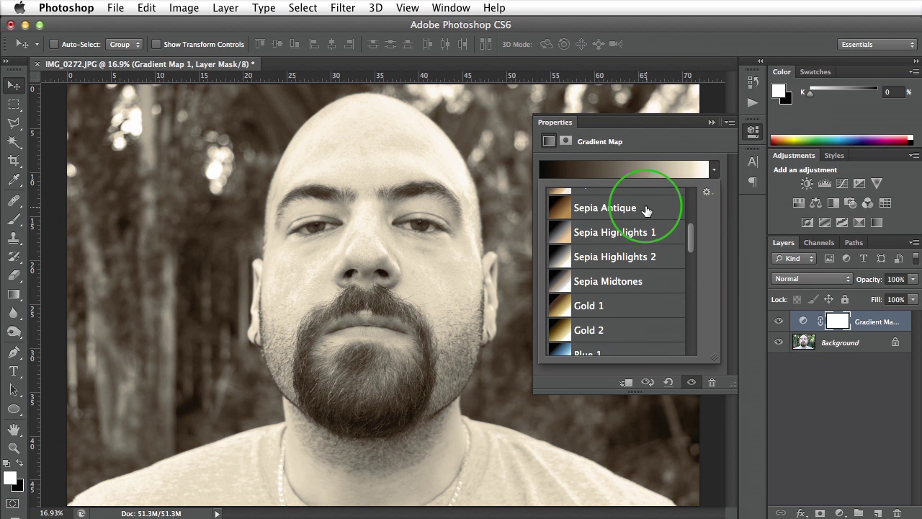
left_click(617, 208)
left_click(620, 232)
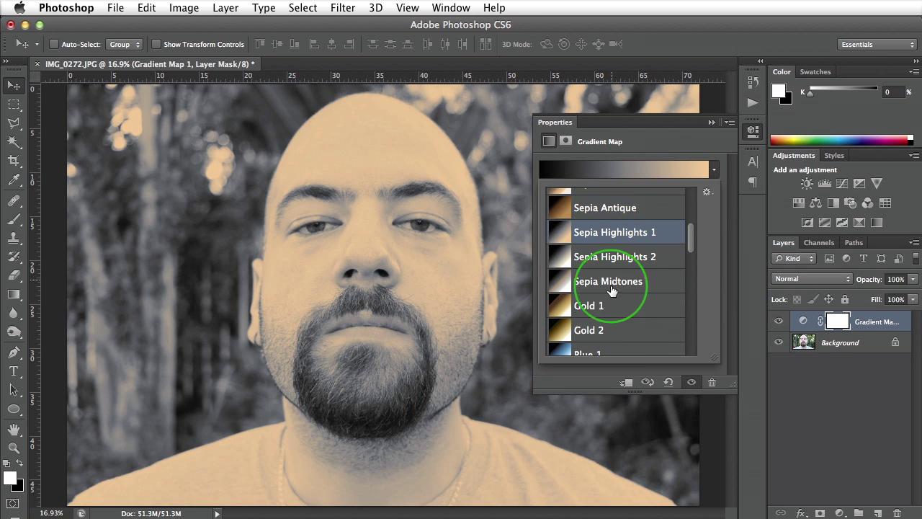
left_click(610, 304)
left_click(616, 351)
left_click_drag(691, 248, 628, 267)
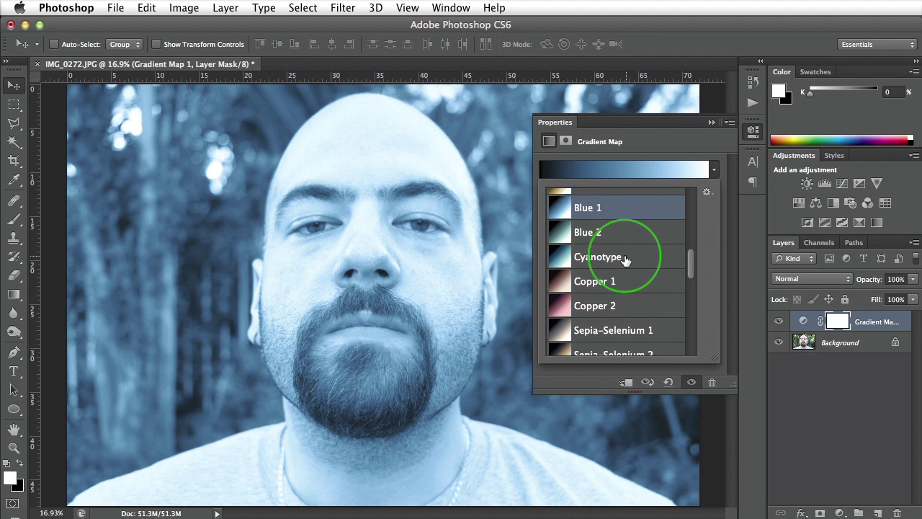
left_click(628, 266)
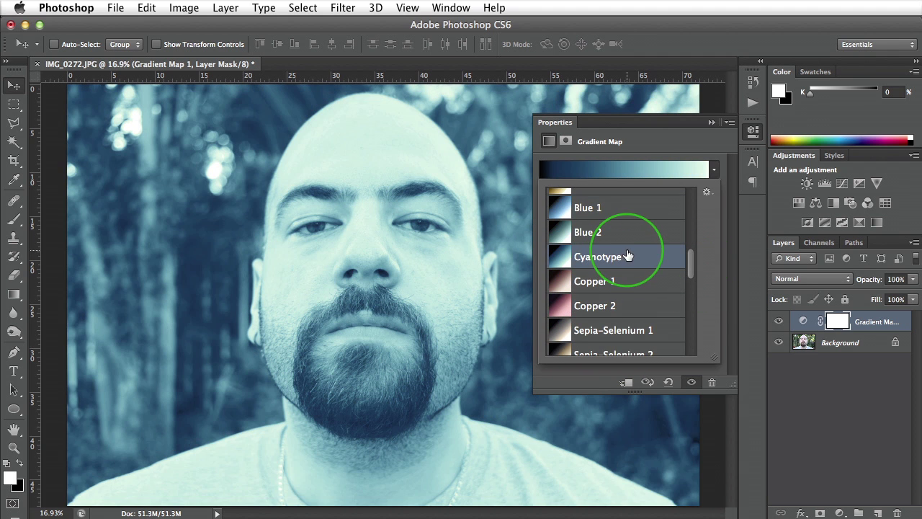
left_click(598, 333)
Step: Apply the Sepia-Selenium 3 preset and delete its colour stop at the 5% location in the Gradient Editor
left_click_drag(690, 263, 643, 274)
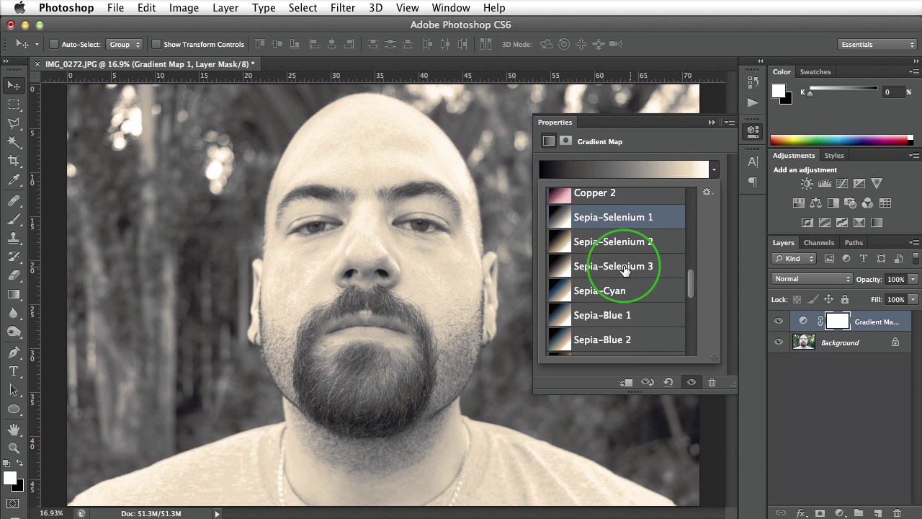
left_click(642, 274)
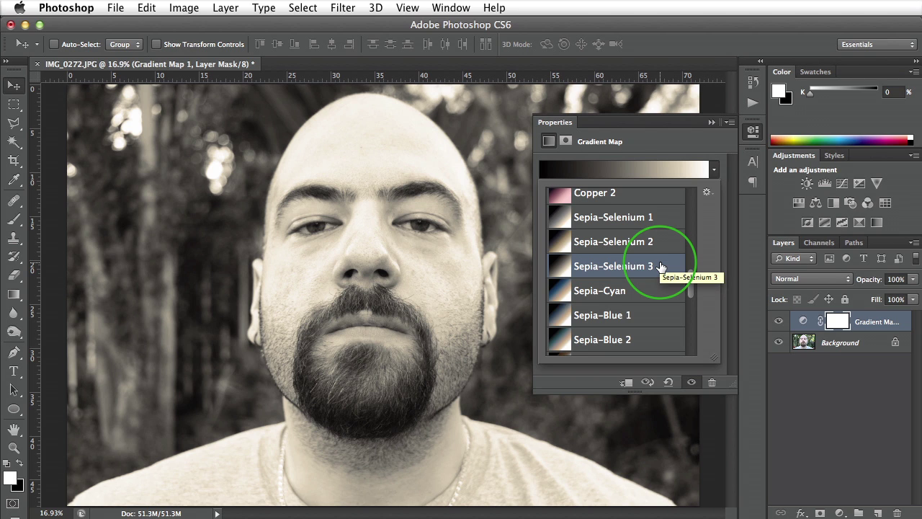
left_click(627, 172)
left_click_drag(633, 106, 430, 116)
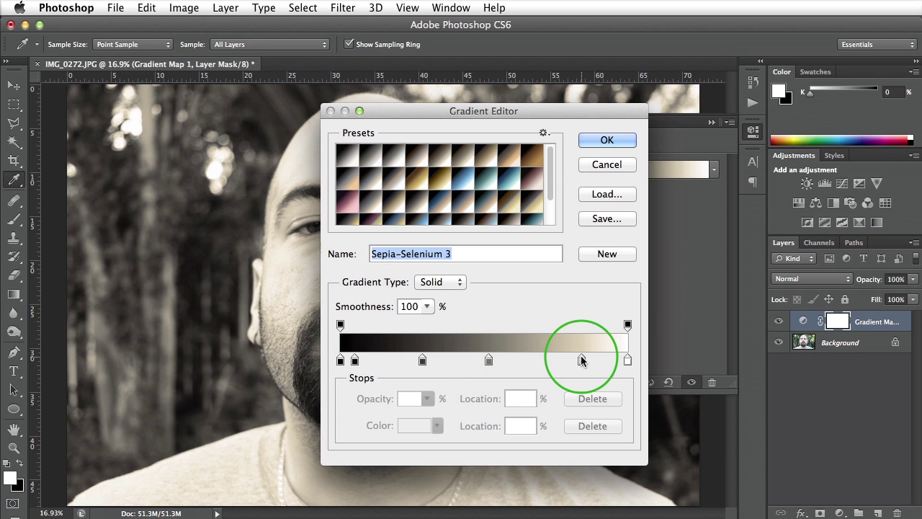
left_click(354, 360)
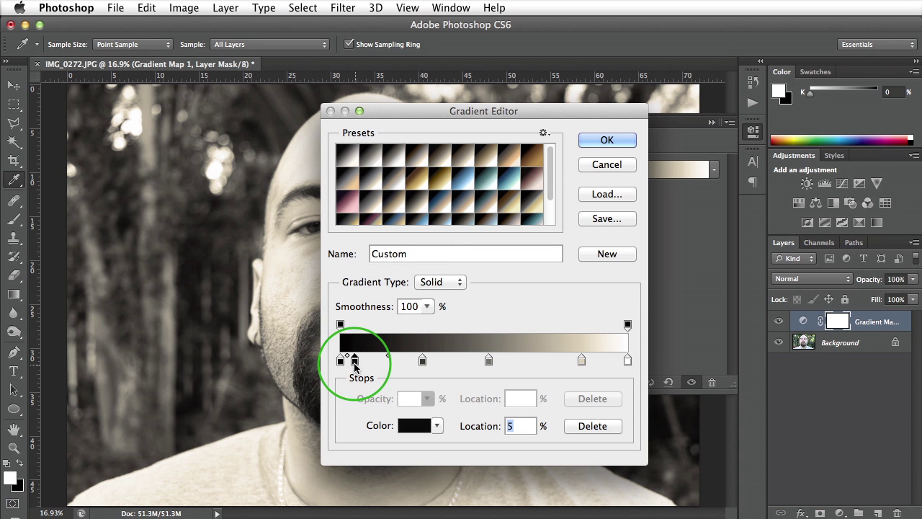
left_click(576, 426)
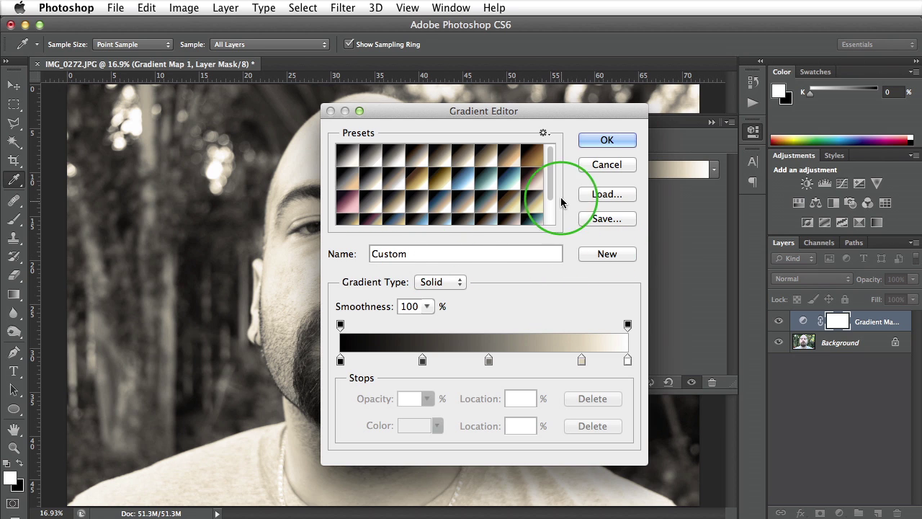
Step: Move the dark grey colour stop to the 27% location and change its colour to bright blue 2a00ff
left_click_drag(551, 182, 552, 224)
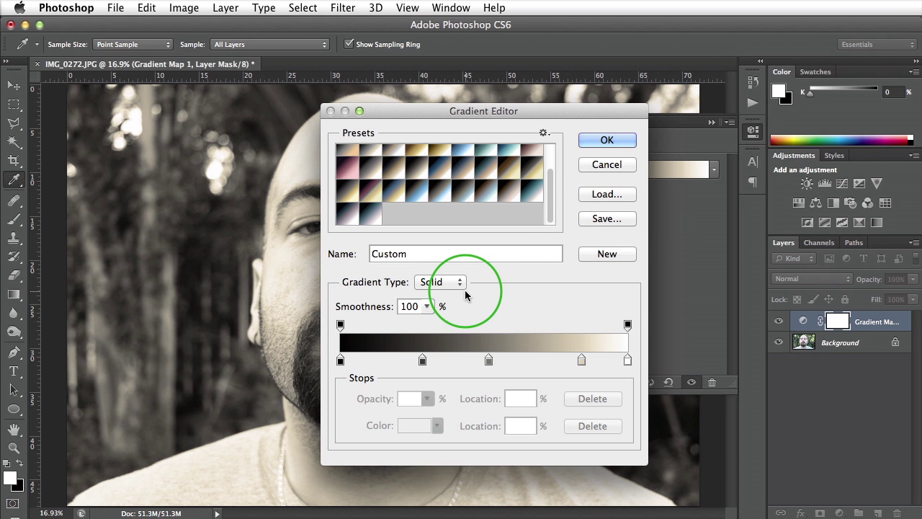
left_click_drag(422, 364, 418, 364)
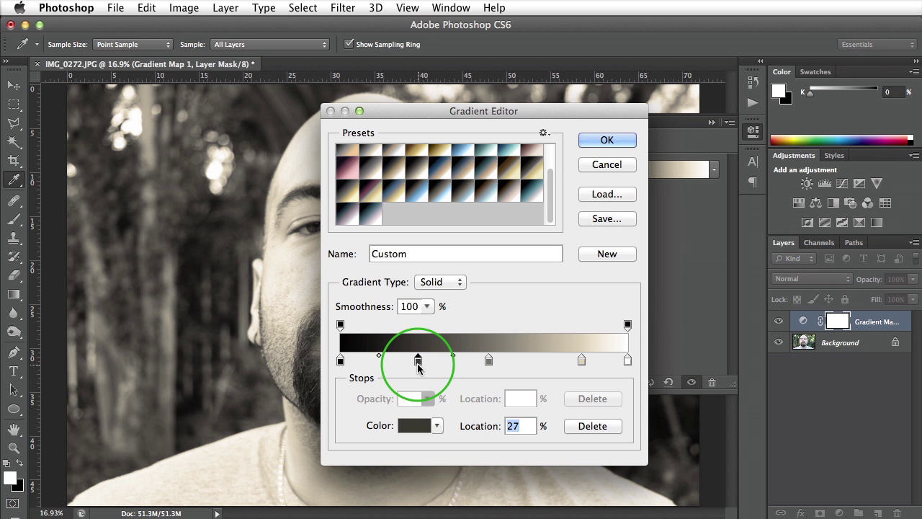
left_click(415, 425)
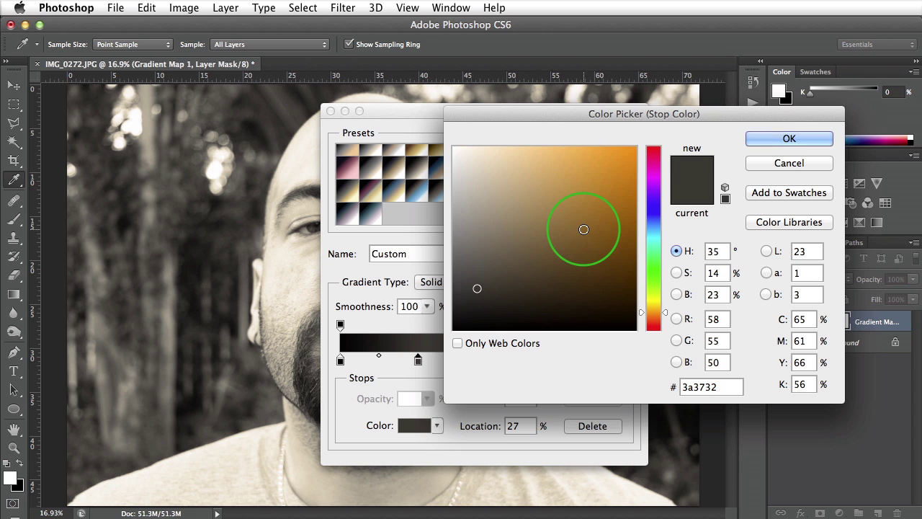
left_click(653, 202)
left_click_drag(592, 197, 772, 37)
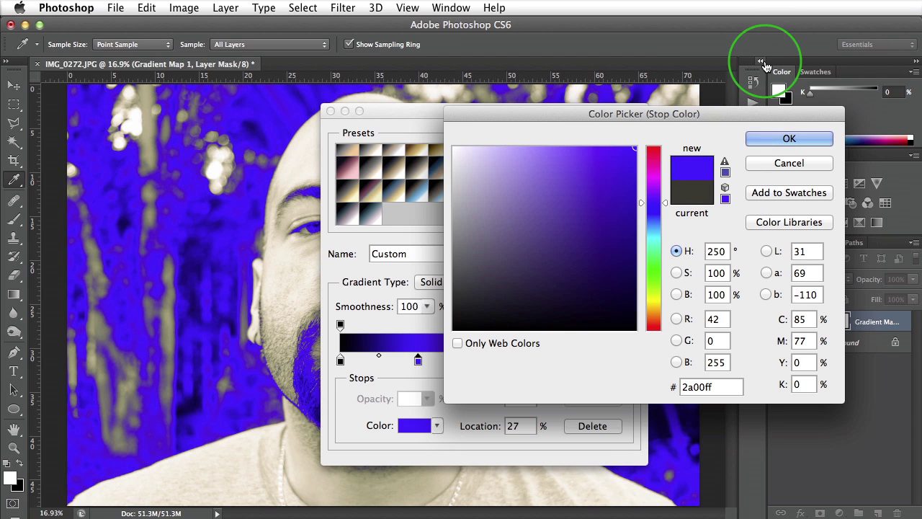
left_click(757, 139)
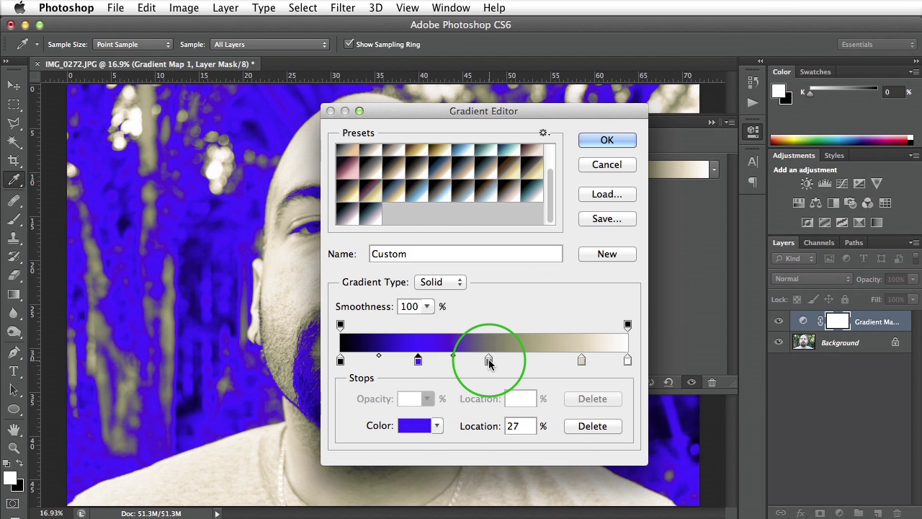
Step: Change the colour of the grey stop at the 52% location to bright green 00ff0c
left_click(418, 425)
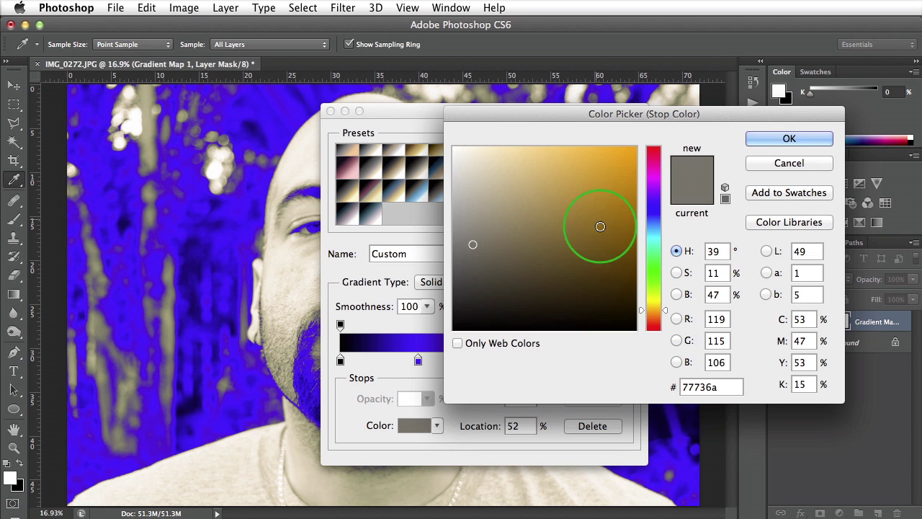
left_click(650, 268)
left_click_drag(612, 173, 809, 36)
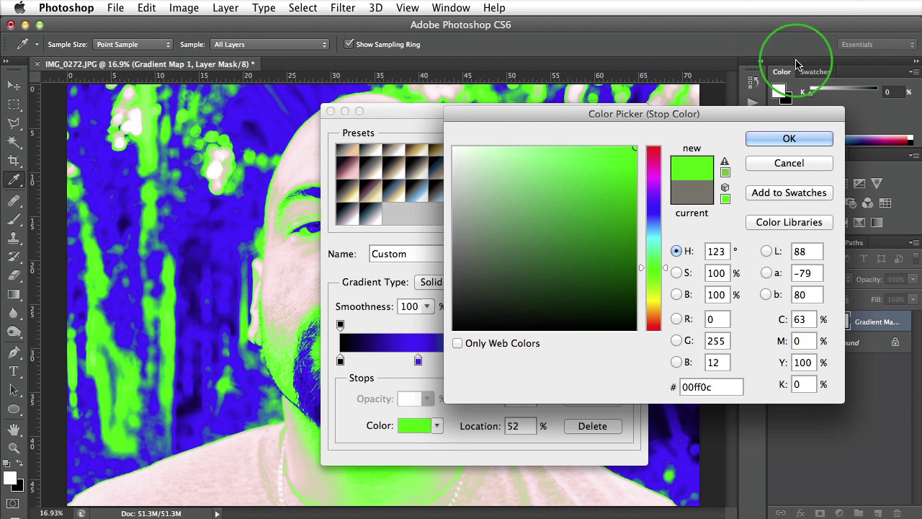
left_click(771, 130)
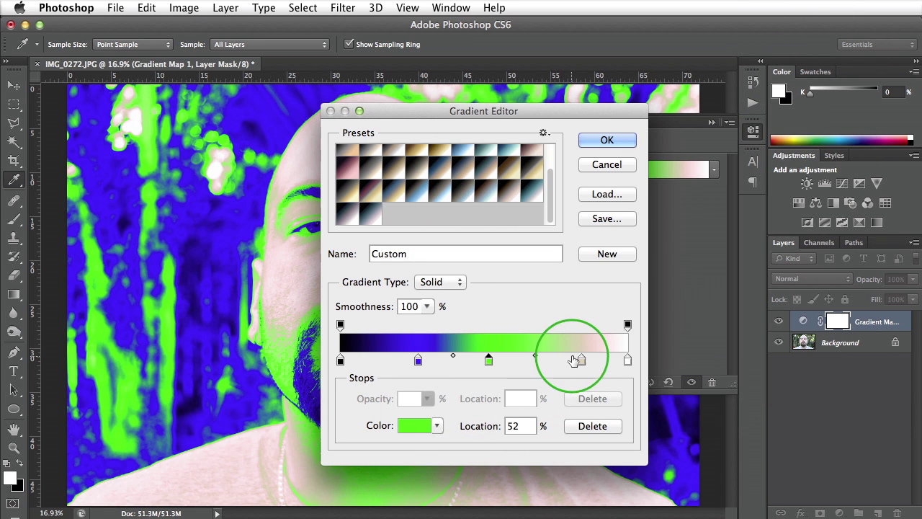
Step: Move the beige colour stop to the 91% location and add another beige stop at 80%
left_click_drag(582, 364, 602, 365)
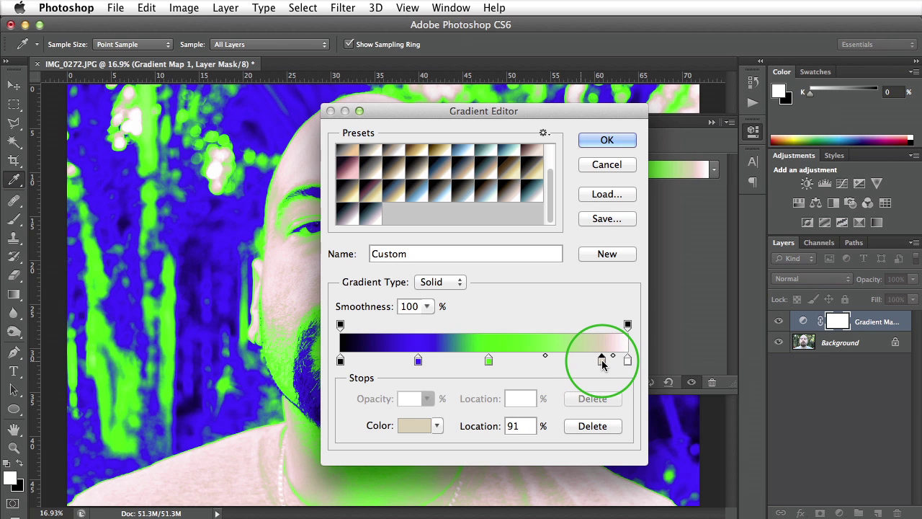
left_click(581, 360)
left_click_drag(581, 364, 572, 362)
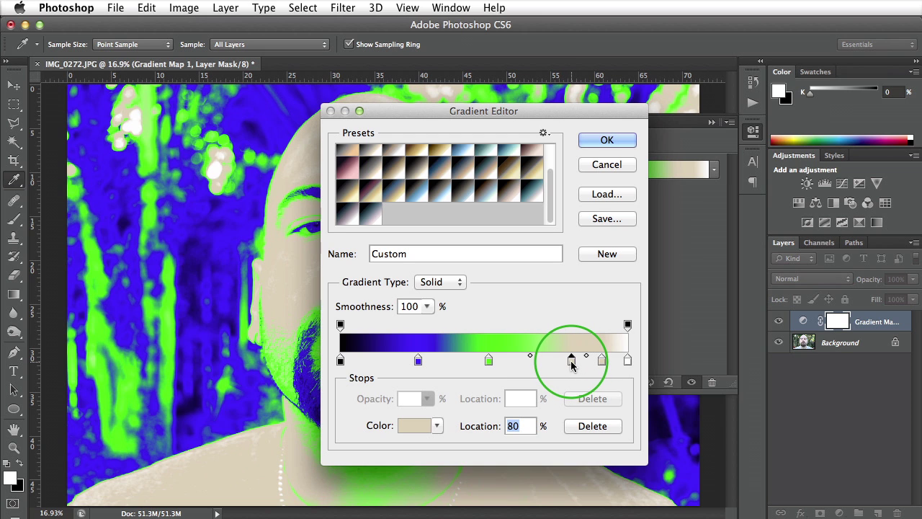
Step: Change the colour of the stop at the 80% location to red and move the Gradient Editor off the face
left_click(413, 424)
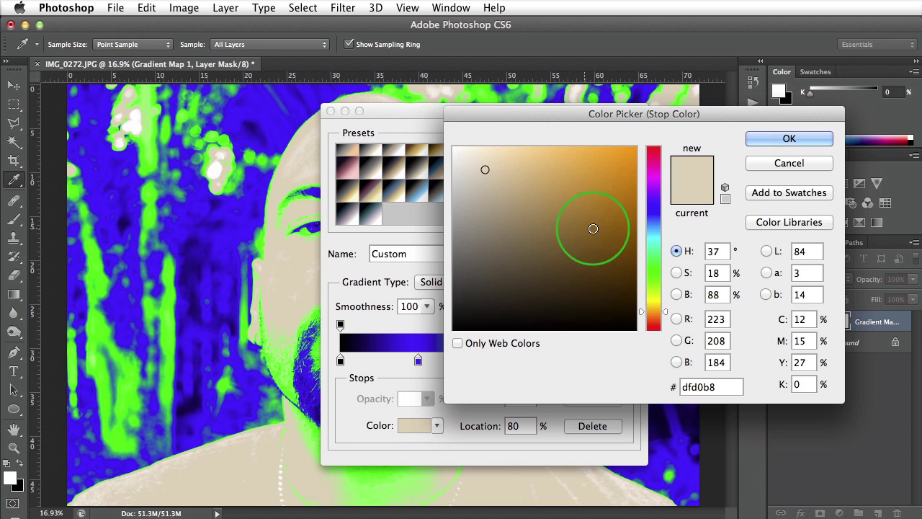
left_click_drag(645, 324, 767, 134)
left_click(767, 133)
left_click_drag(520, 110, 690, 98)
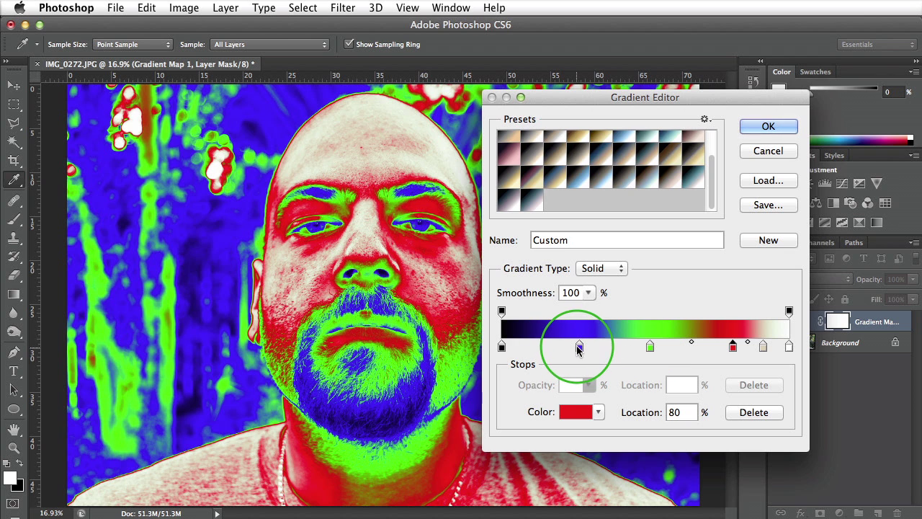
Step: Move the blue colour stop closer to the black stop and the green colour stop to the 74% location
left_click_drag(578, 347, 544, 347)
left_click_drag(649, 347, 579, 347)
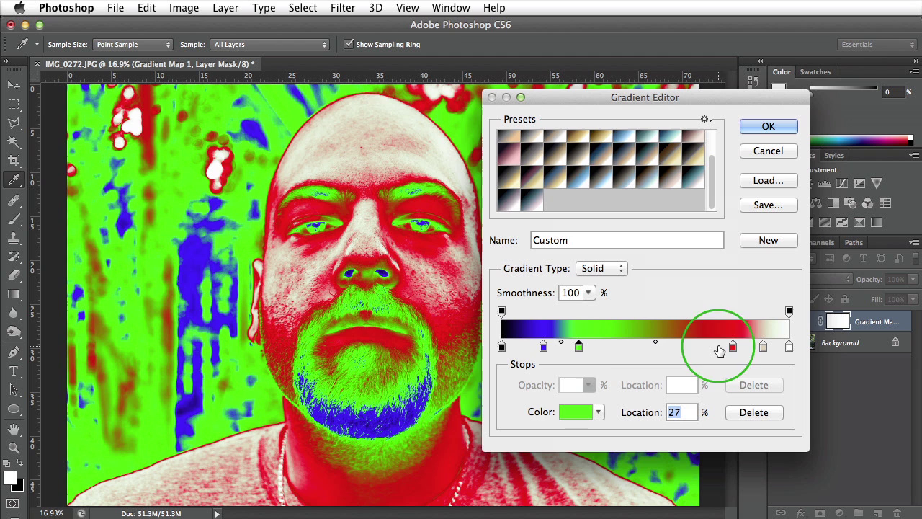
left_click_drag(579, 348, 714, 349)
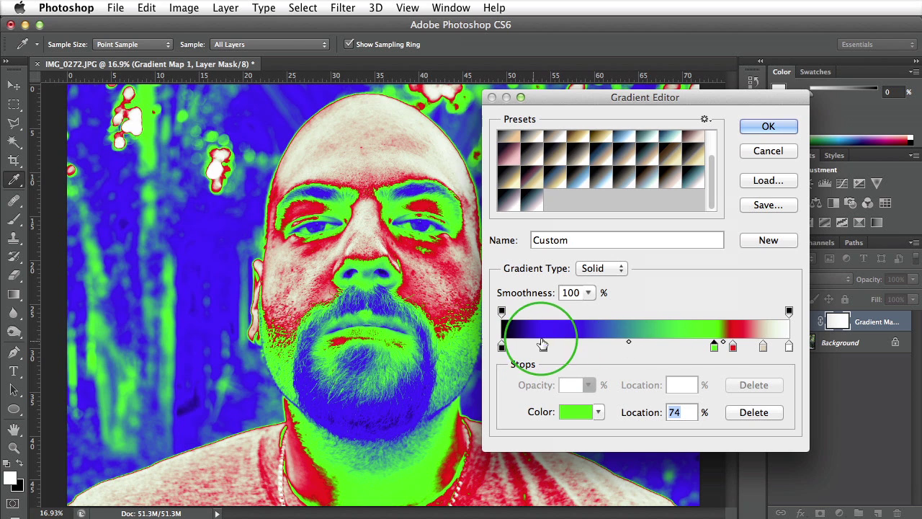
Step: Shift the midpoint between the blue and green stops to 76% and move the green stop to the 57% location
left_click(629, 343)
left_click_drag(632, 344, 672, 346)
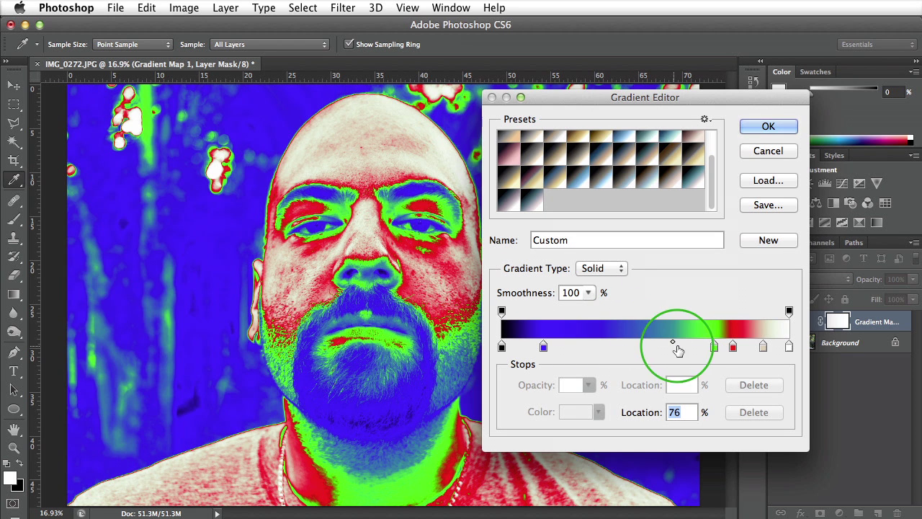
left_click_drag(714, 349, 664, 348)
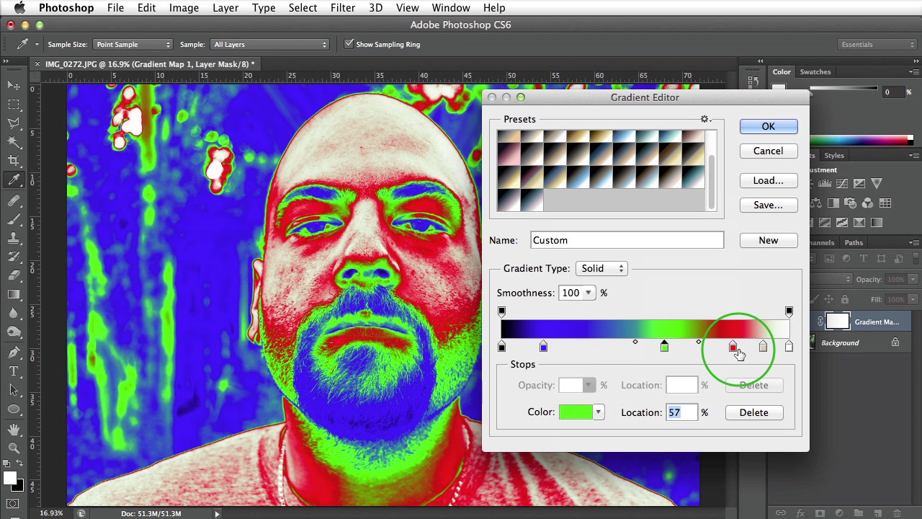
Step: Name the custom gradient Our Crazy Gradient, add it to the presets and select the new preset
left_click(610, 242)
left_click_drag(611, 242, 503, 242)
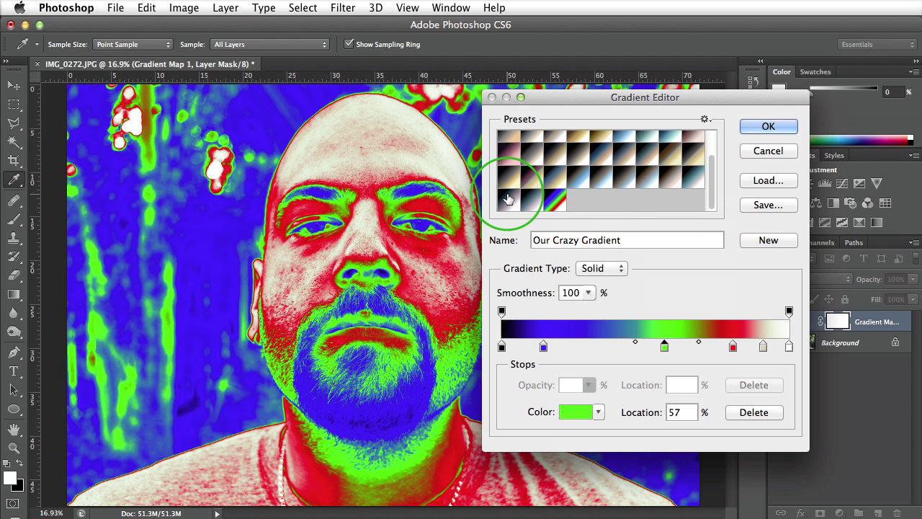
left_click(531, 201)
left_click(559, 203)
left_click(531, 201)
left_click(555, 203)
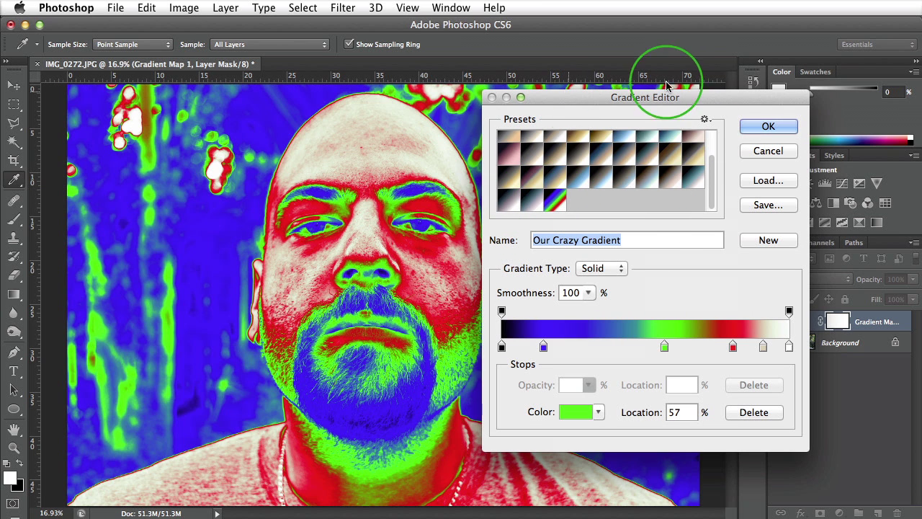
Step: Save the gradient presets as 40 Crazy Presets in the Gradients folder and accept the edited gradient
left_click(764, 208)
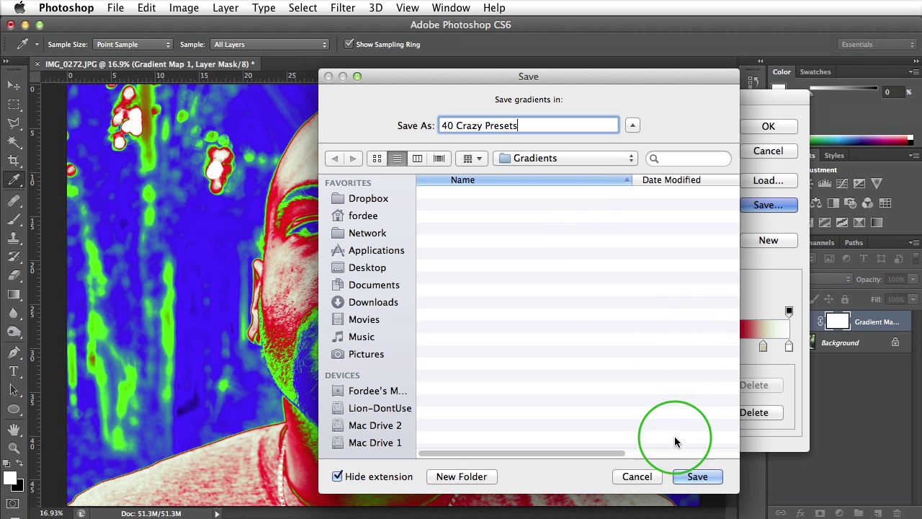
left_click(697, 476)
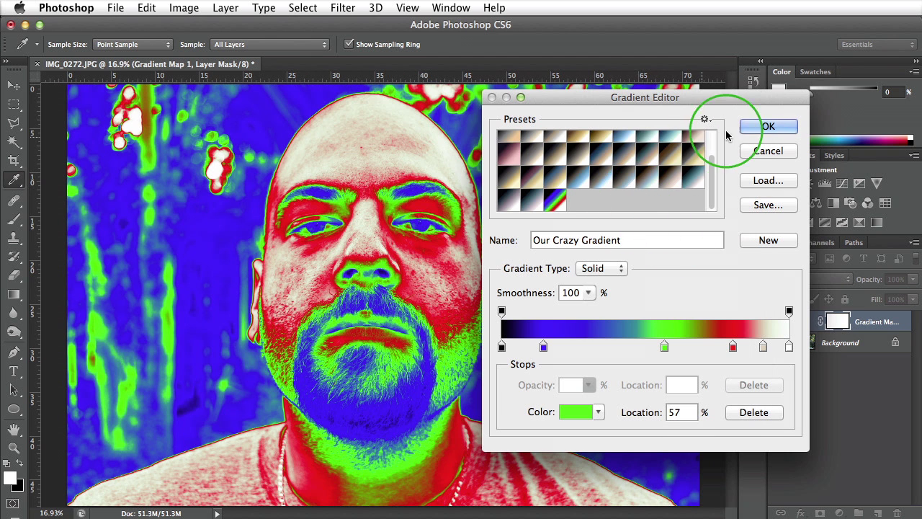
left_click(768, 126)
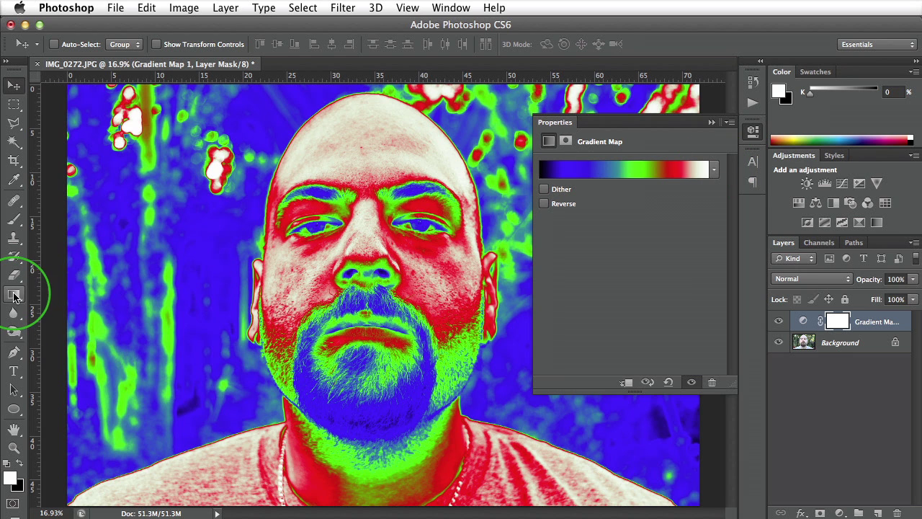
Step: Reset the Gradient Map's preset list, replacing the current gradients with the default ones
left_click(715, 170)
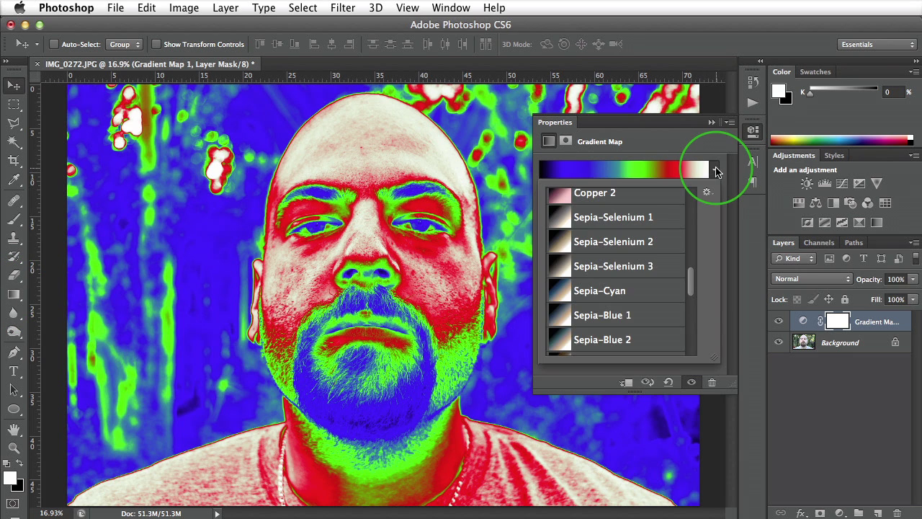
left_click(707, 192)
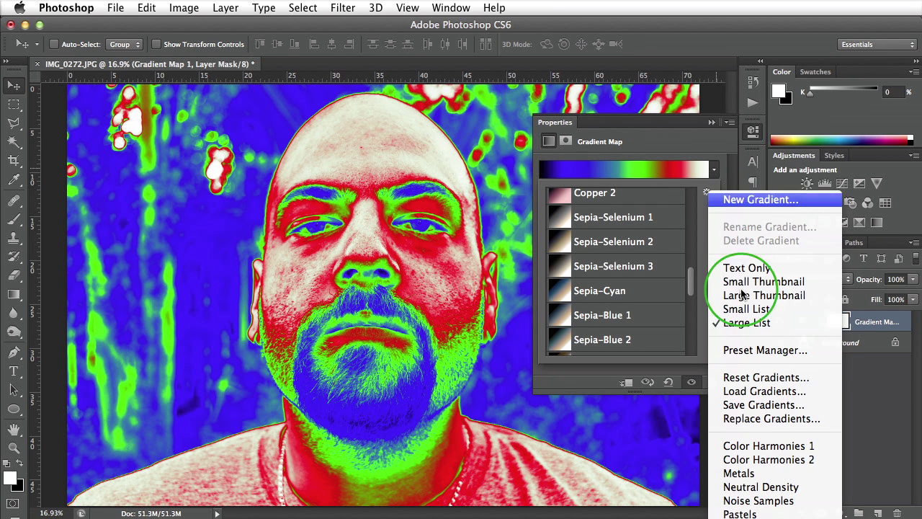
left_click(719, 379)
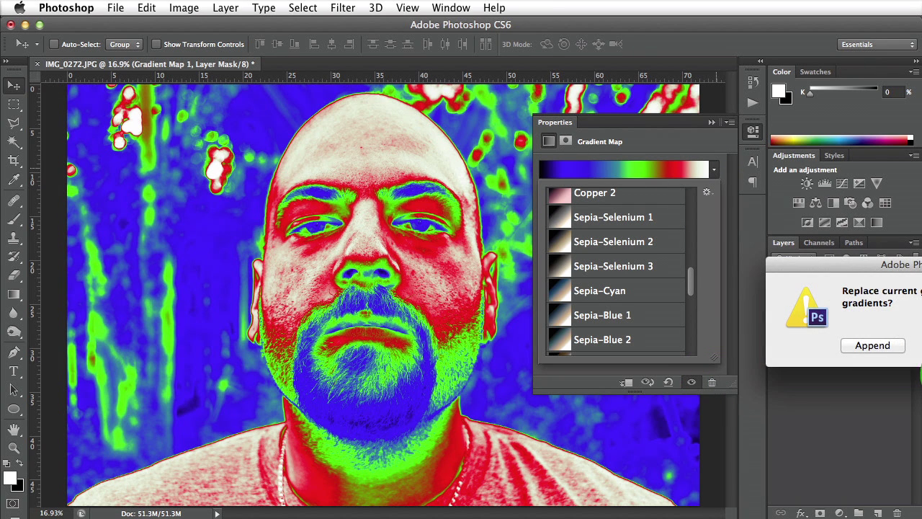
left_click_drag(910, 265, 559, 227)
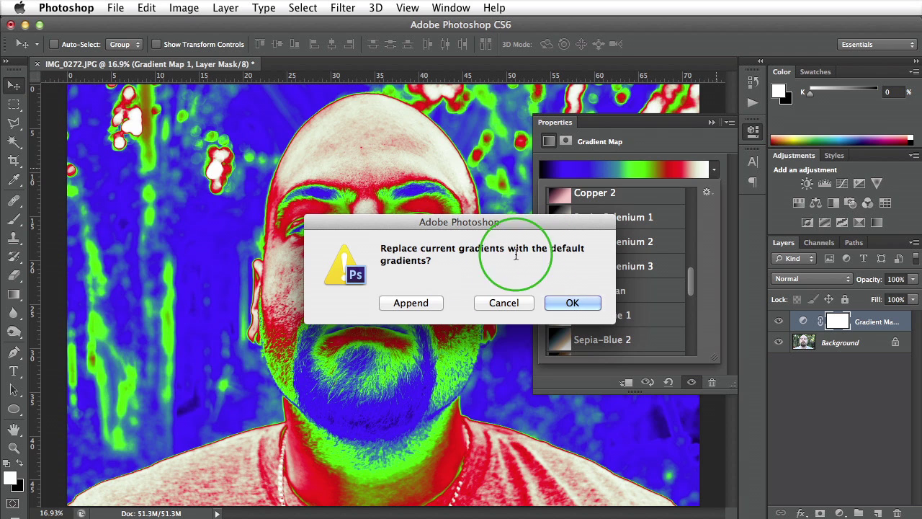
left_click(566, 301)
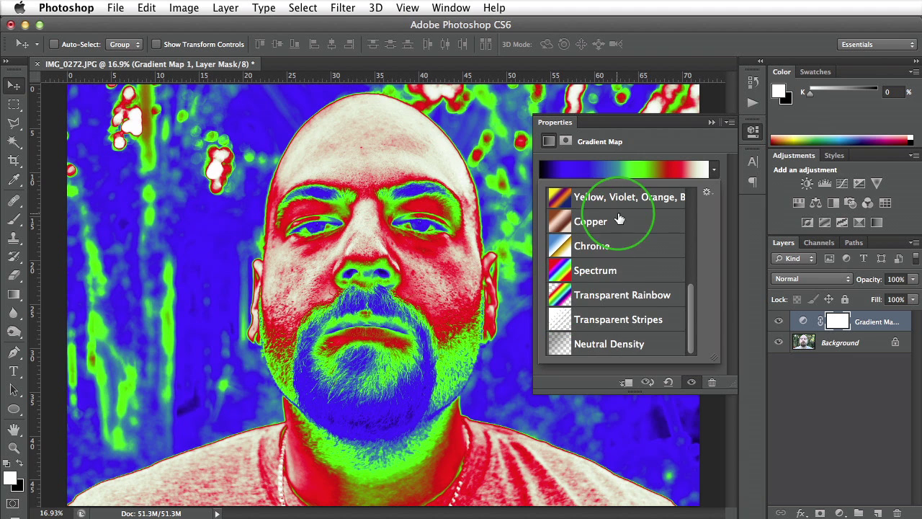
Step: Try the default gradients in order on the portrait, from the Red, Green preset through the Violet, Green, Orange preset
left_click_drag(688, 308, 691, 213)
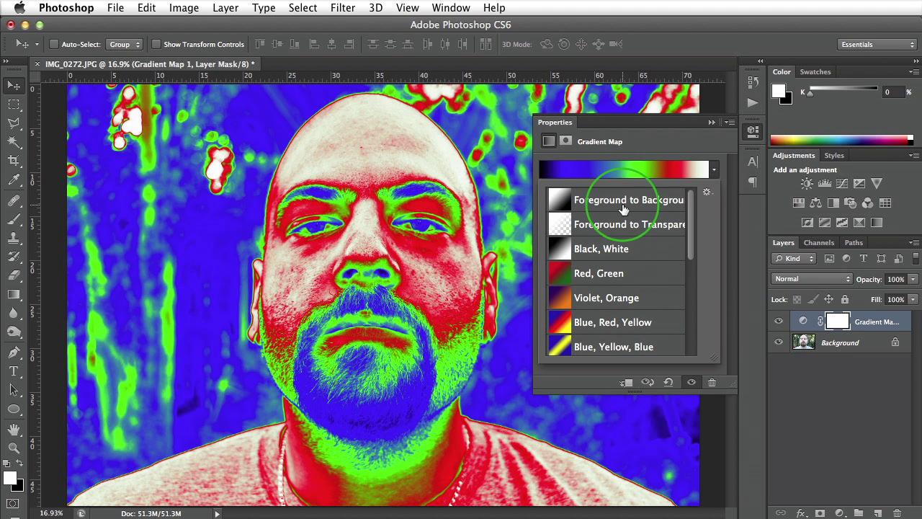
left_click(609, 273)
left_click(612, 298)
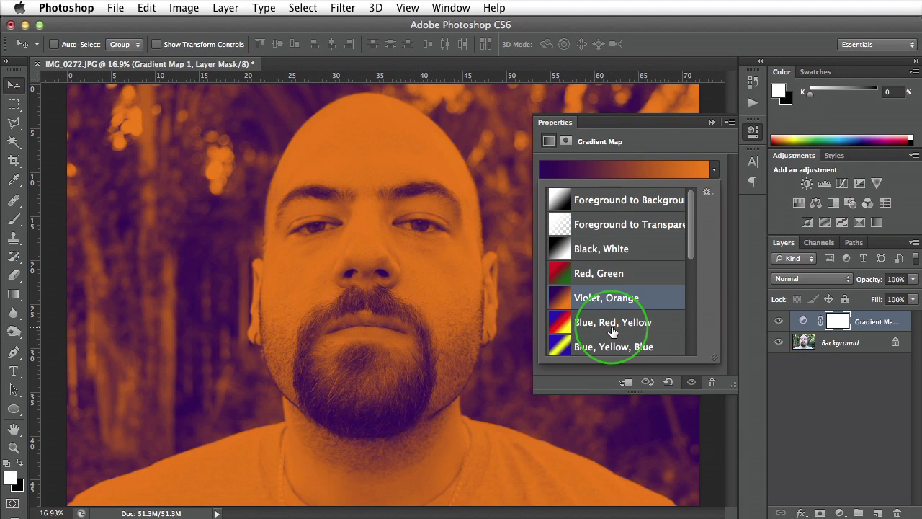
left_click(621, 322)
scroll(674, 270, "down", 4)
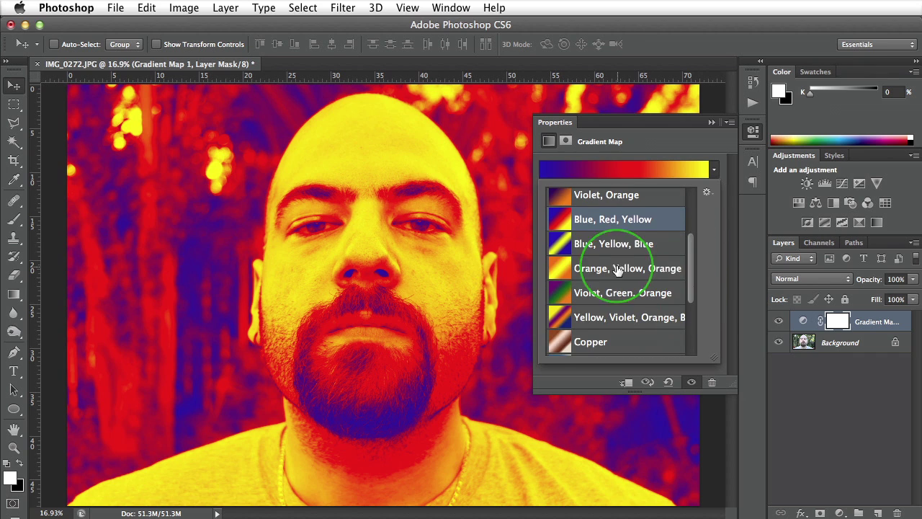
left_click(597, 245)
left_click(589, 268)
left_click(597, 292)
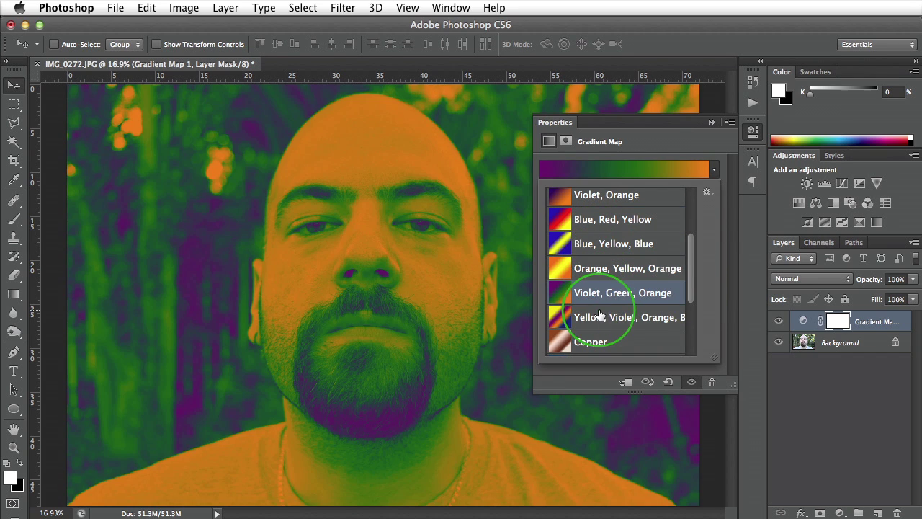
Step: Try further default gradients, including Copper and Spectrum, and apply the Chrome preset to the gradient map
left_click(600, 317)
left_click(612, 343)
left_click_drag(690, 274, 691, 323)
left_click(608, 284)
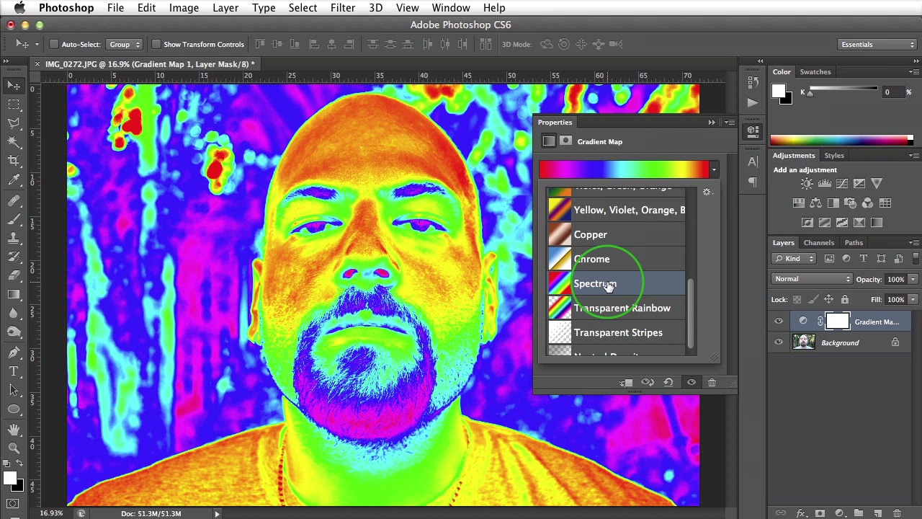
left_click(602, 263)
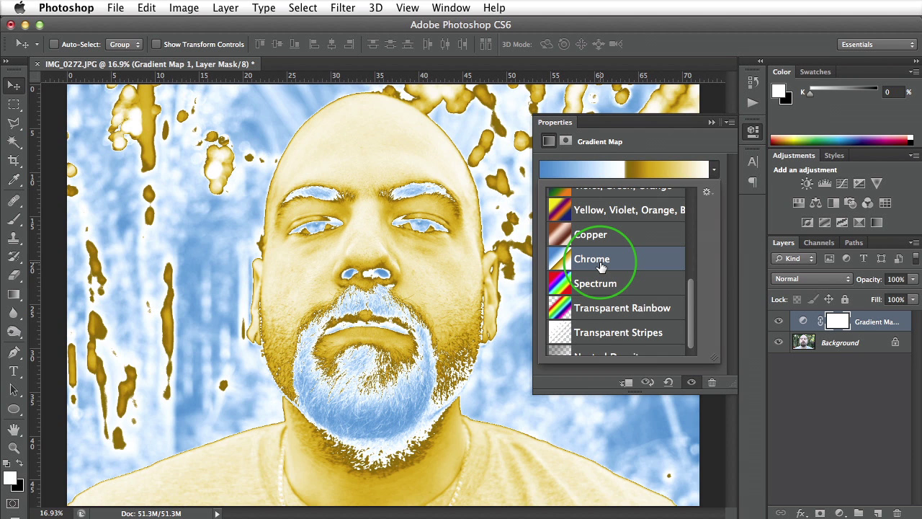